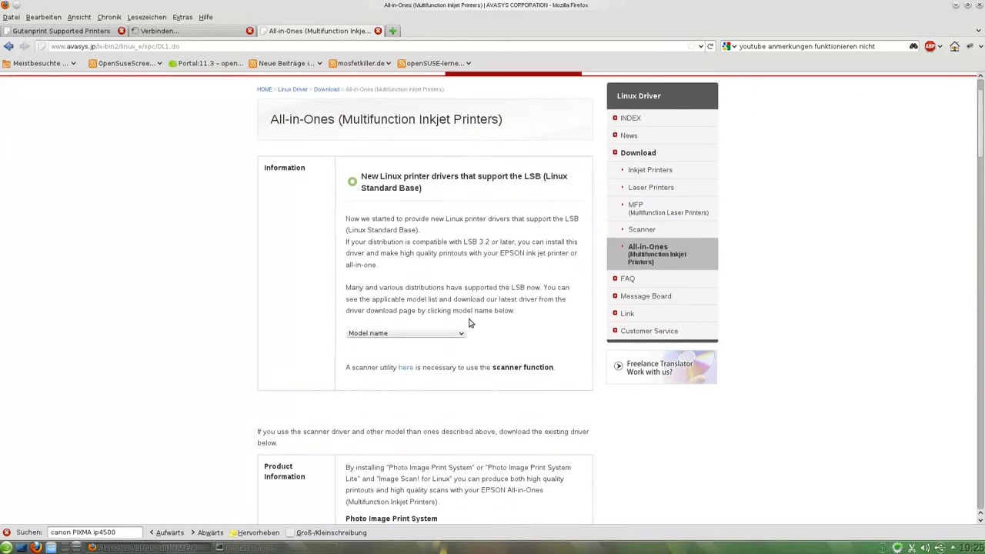
Step: Choose the Epson ME Office 510 from the All-in-Ones model list and review the download packages on its driver page
{"action": "scroll", "coordinate": [348, 333], "scroll_direction": "down", "scroll_amount": 15}
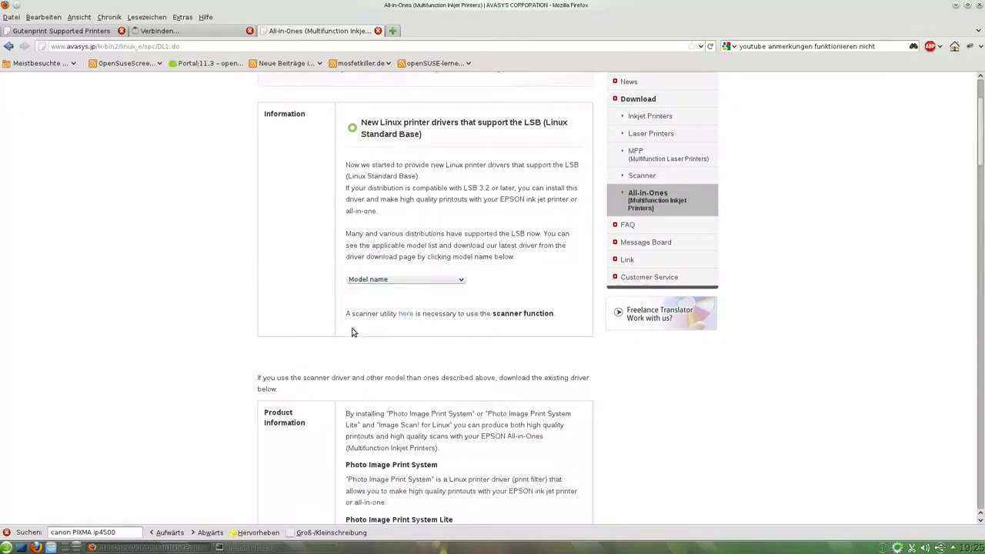
{"action": "scroll", "coordinate": [270, 242], "scroll_direction": "up", "scroll_amount": 13}
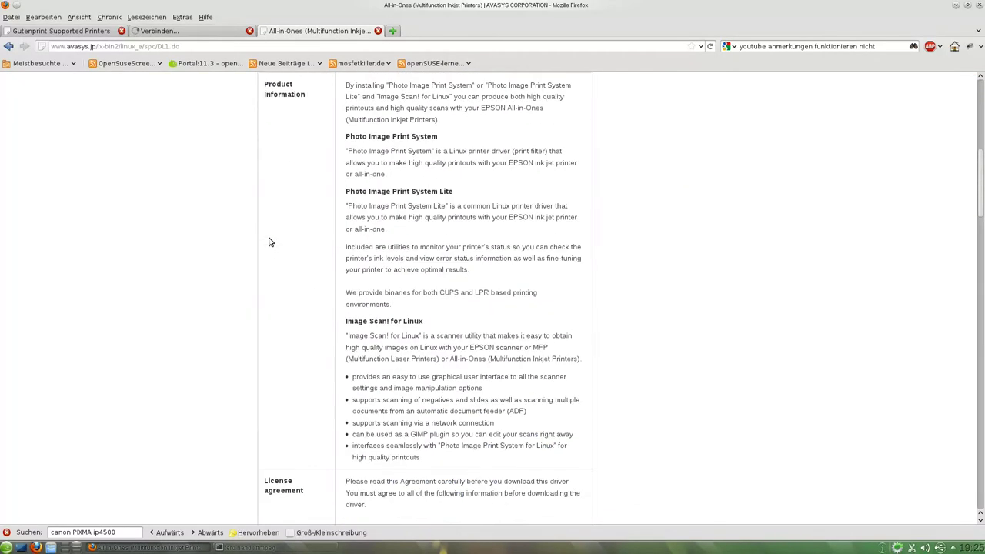
{"action": "left_click", "coordinate": [414, 213]}
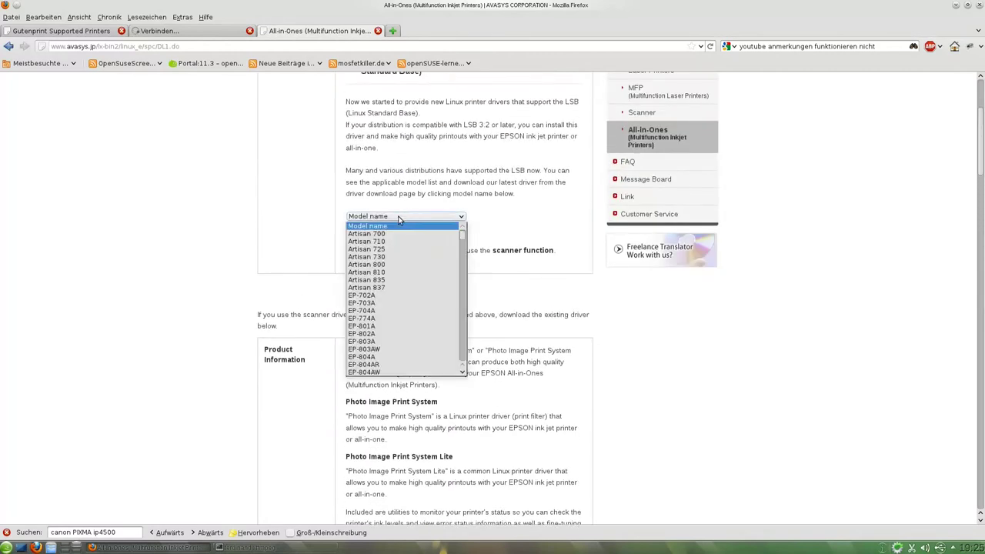
{"action": "scroll", "coordinate": [401, 304], "scroll_direction": "down", "scroll_amount": 8}
{"action": "left_click", "coordinate": [401, 303]}
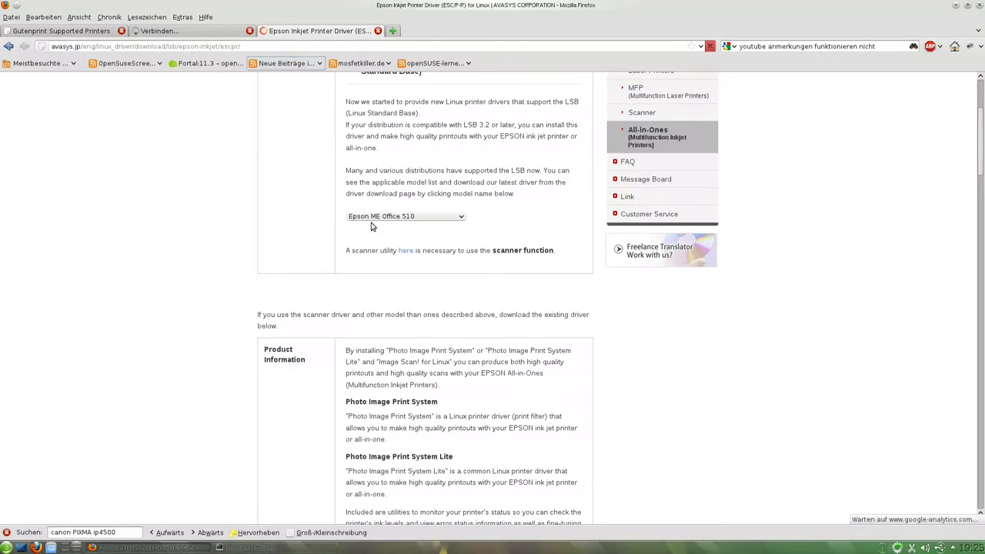
{"action": "scroll", "coordinate": [368, 226], "scroll_direction": "down", "scroll_amount": 8}
{"action": "scroll", "coordinate": [362, 229], "scroll_direction": "down", "scroll_amount": 15}
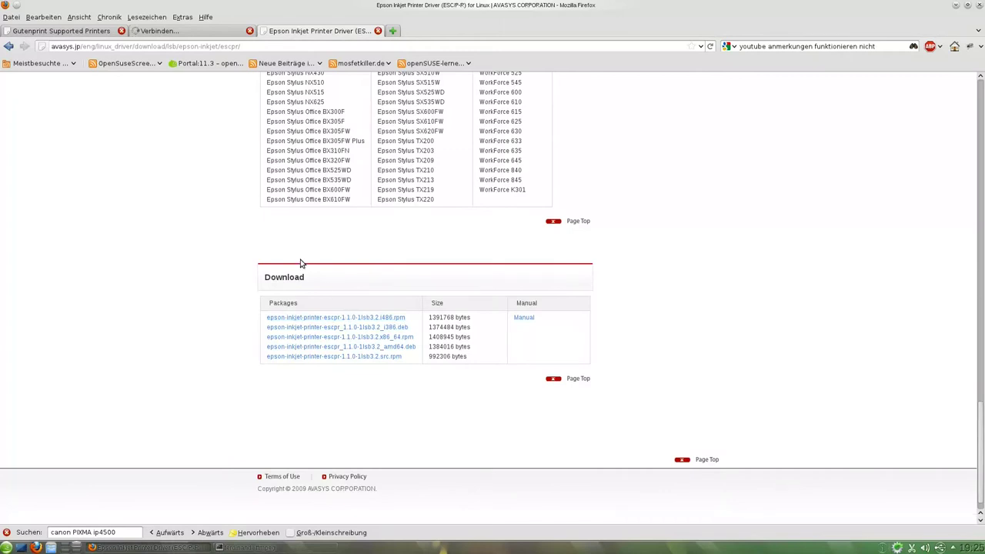
{"action": "scroll", "coordinate": [300, 260], "scroll_direction": "up", "scroll_amount": 20}
{"action": "scroll", "coordinate": [293, 256], "scroll_direction": "up", "scroll_amount": 3}
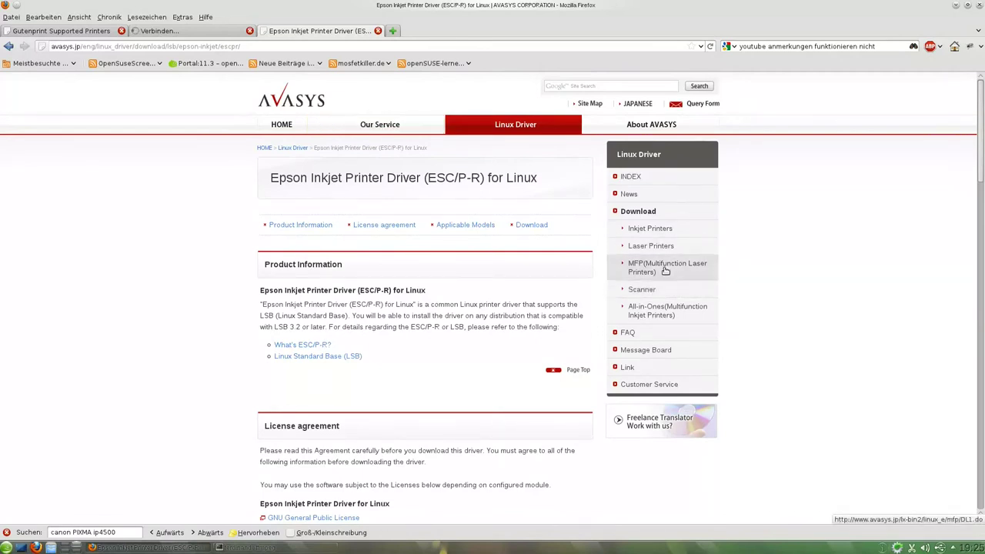
Step: Close the Epson driver page and the canon.de page, and minimize the browser window
{"action": "left_click", "coordinate": [378, 31]}
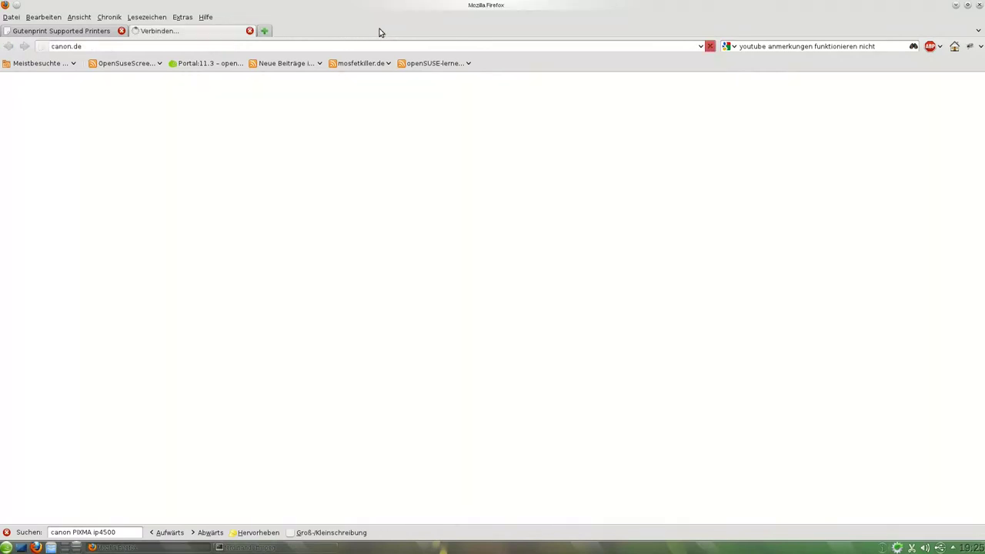
{"action": "left_click", "coordinate": [117, 46]}
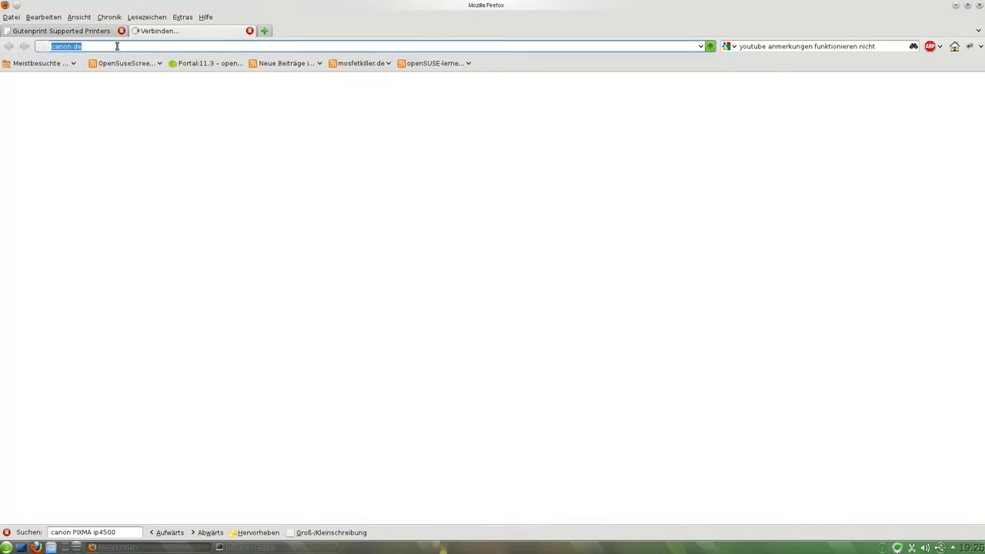
{"action": "left_click", "coordinate": [249, 30]}
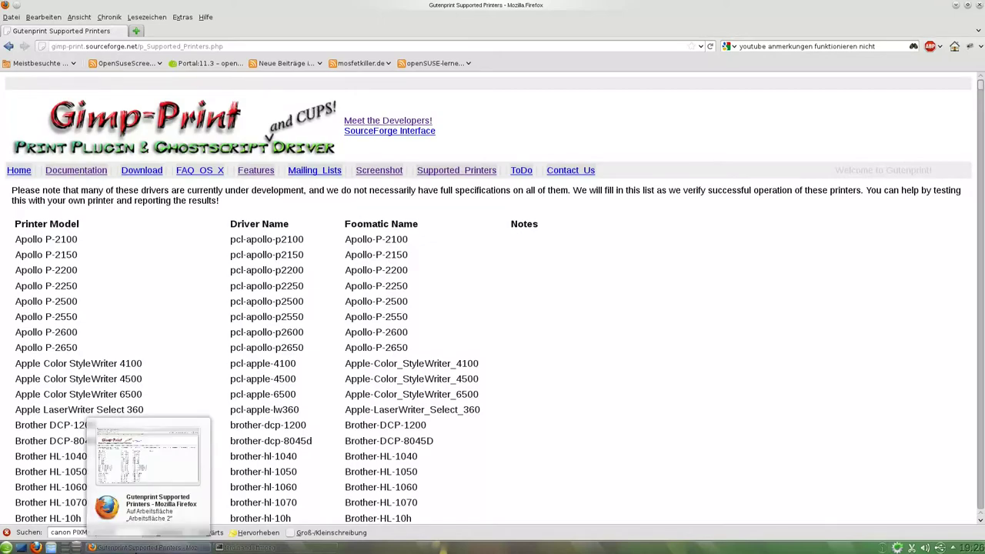
{"action": "left_click", "coordinate": [142, 547]}
Step: Open the YaST control center and launch the printer (Drucker) configuration from its Hardware category
{"action": "left_click", "coordinate": [6, 547]}
{"action": "mouse_move", "coordinate": [116, 518]}
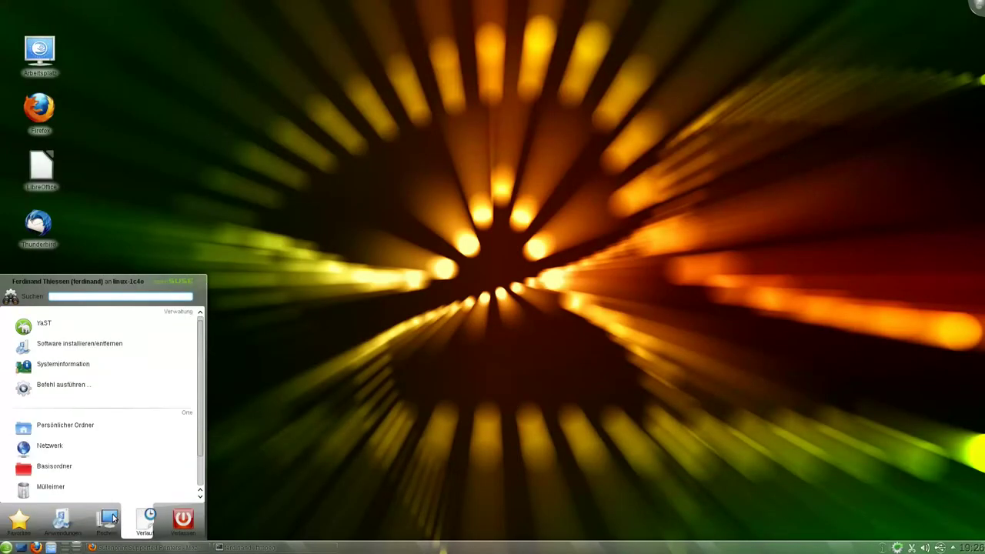
{"action": "left_click", "coordinate": [90, 332]}
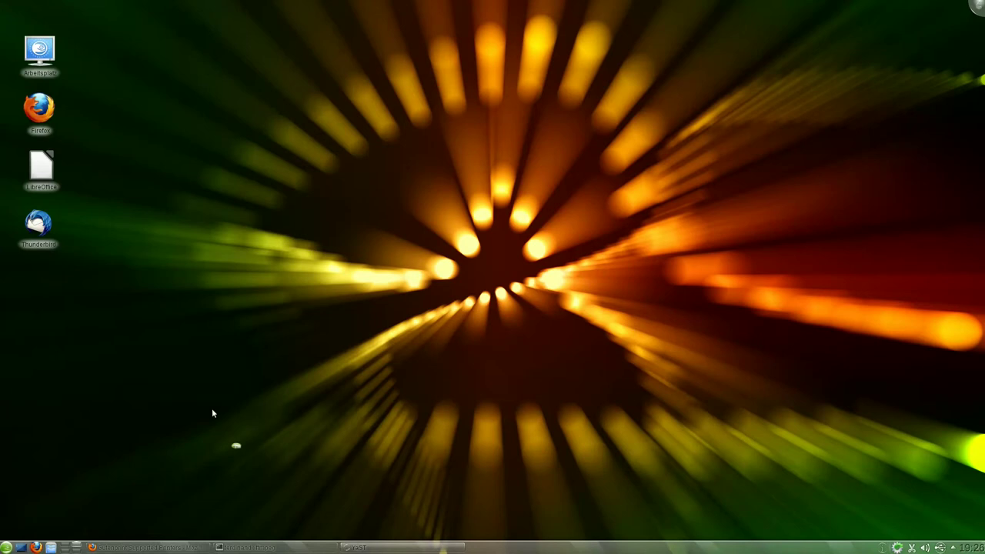
{"action": "left_click", "coordinate": [142, 170]}
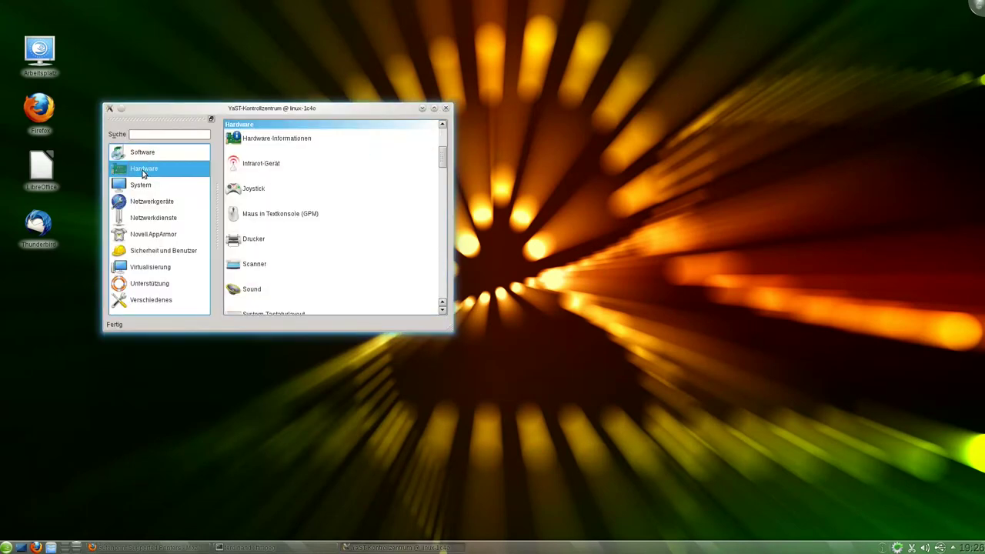
{"action": "left_click", "coordinate": [281, 251]}
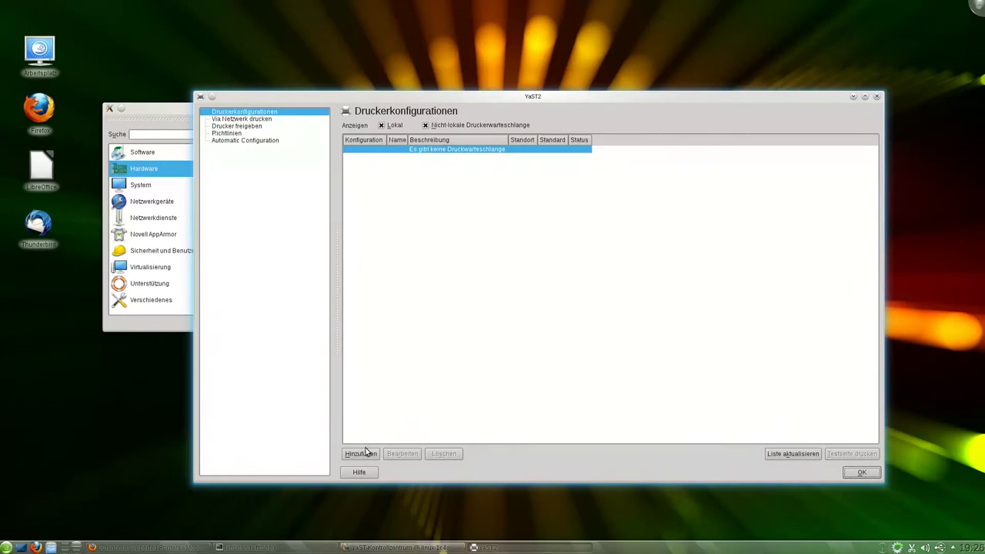
Step: Add the Canon iP4500 series as default printer with the non-simplified CUPS+Gutenprint v5.2.6 driver and A4 paper, and close the printer configuration
{"action": "left_click", "coordinate": [366, 453]}
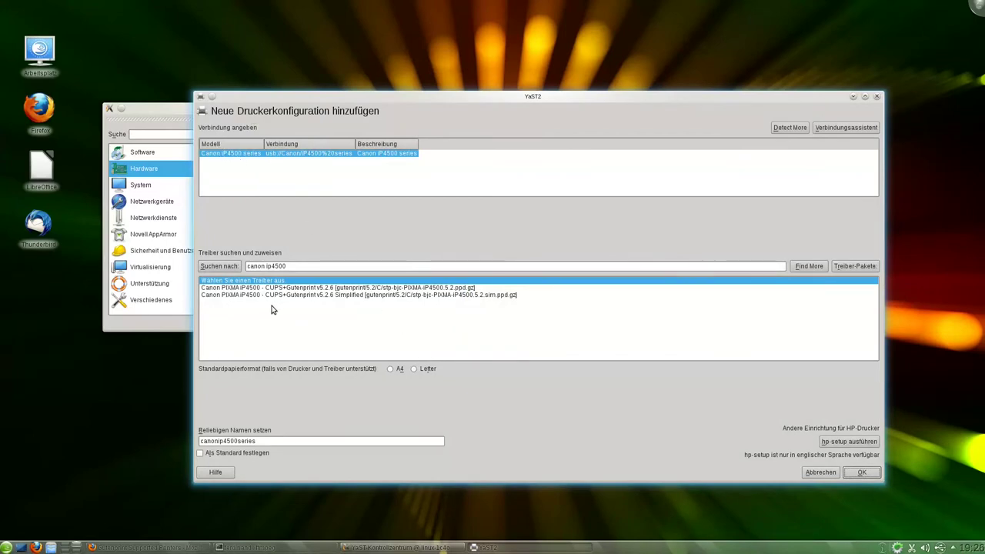
{"action": "left_click", "coordinate": [316, 294]}
{"action": "left_click", "coordinate": [317, 287]}
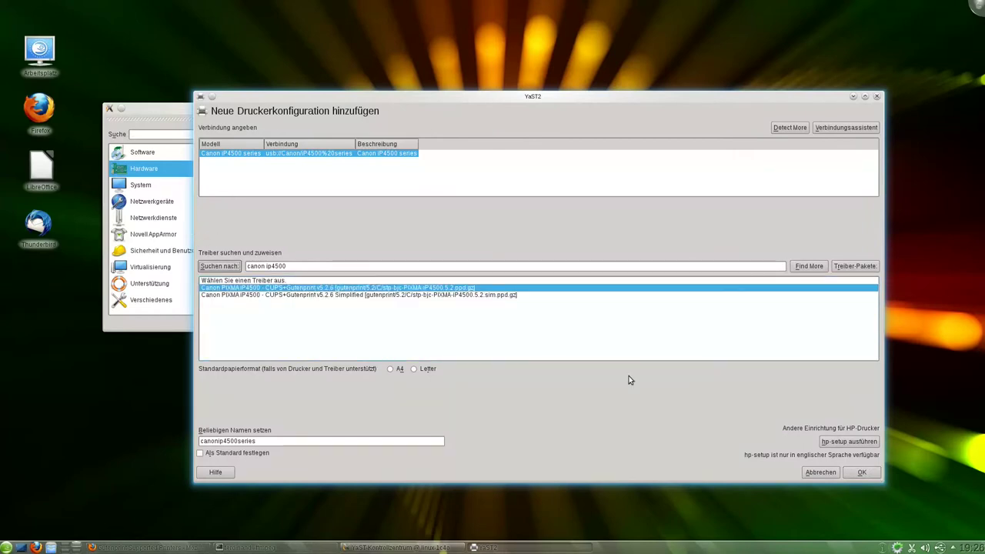
{"action": "left_click", "coordinate": [249, 453]}
{"action": "left_click", "coordinate": [391, 368]}
{"action": "left_click", "coordinate": [861, 473]}
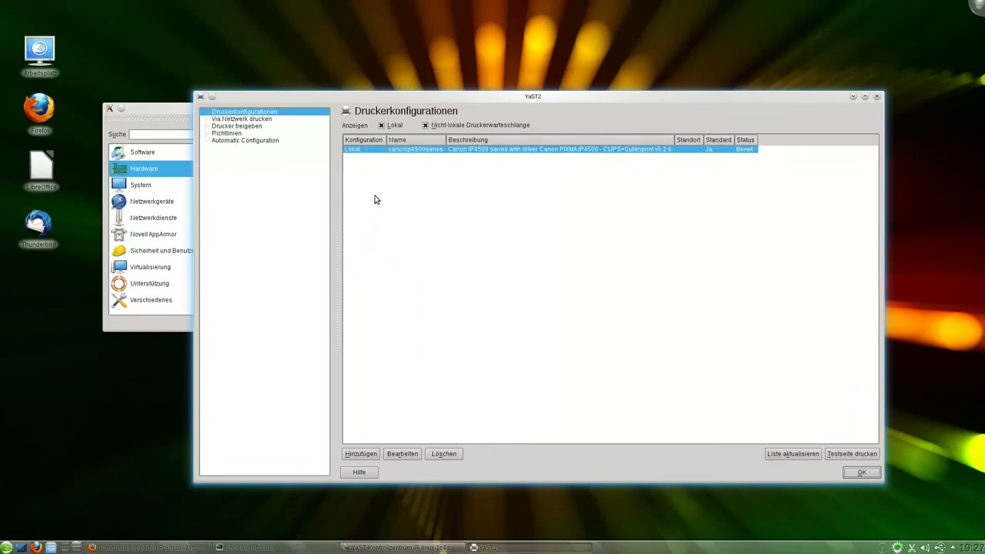
{"action": "left_click", "coordinate": [861, 472]}
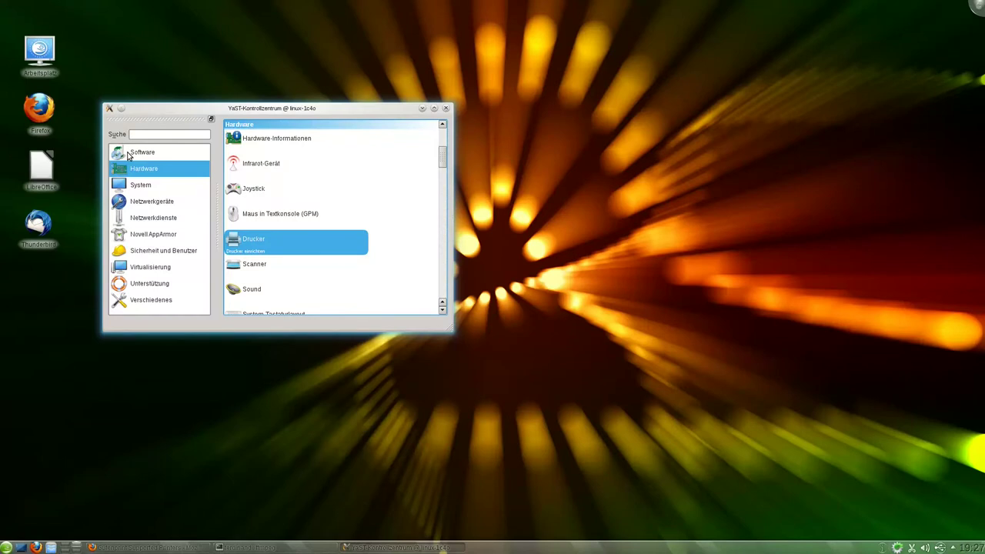
Step: Open the package cnijfilter-common-2.80-1.i386.rpm from the canon treiber folder with the package installer
{"action": "left_click", "coordinate": [61, 548]}
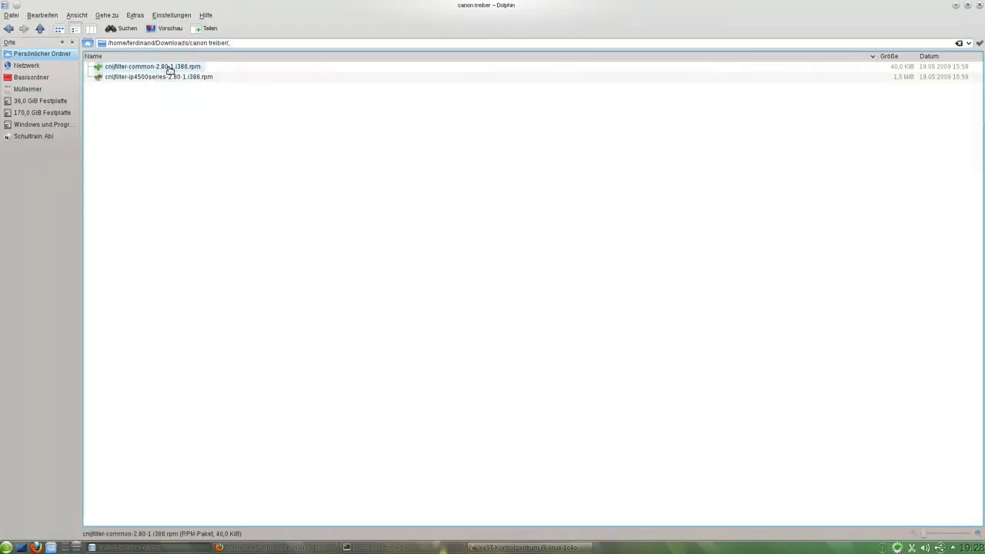
{"action": "left_click", "coordinate": [170, 69]}
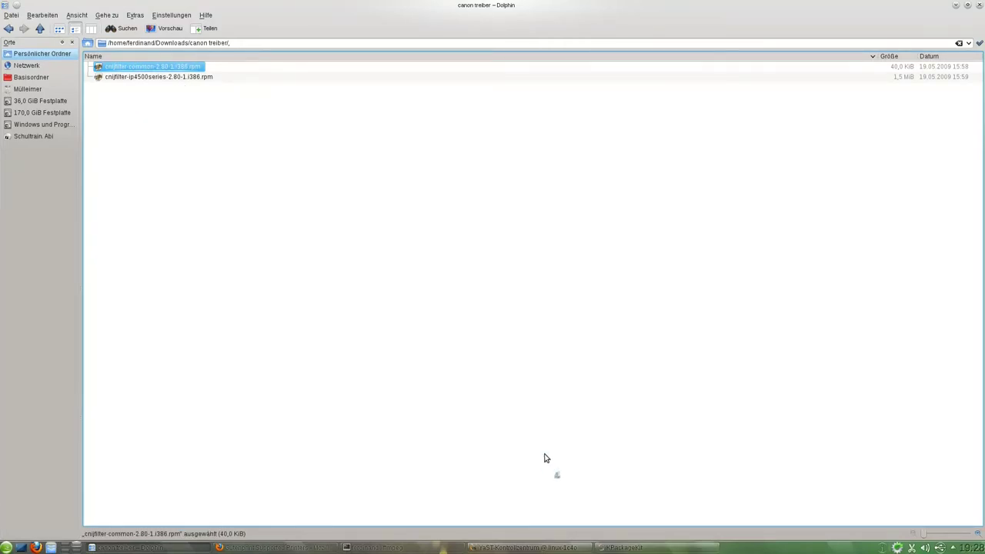
{"action": "left_click", "coordinate": [485, 341]}
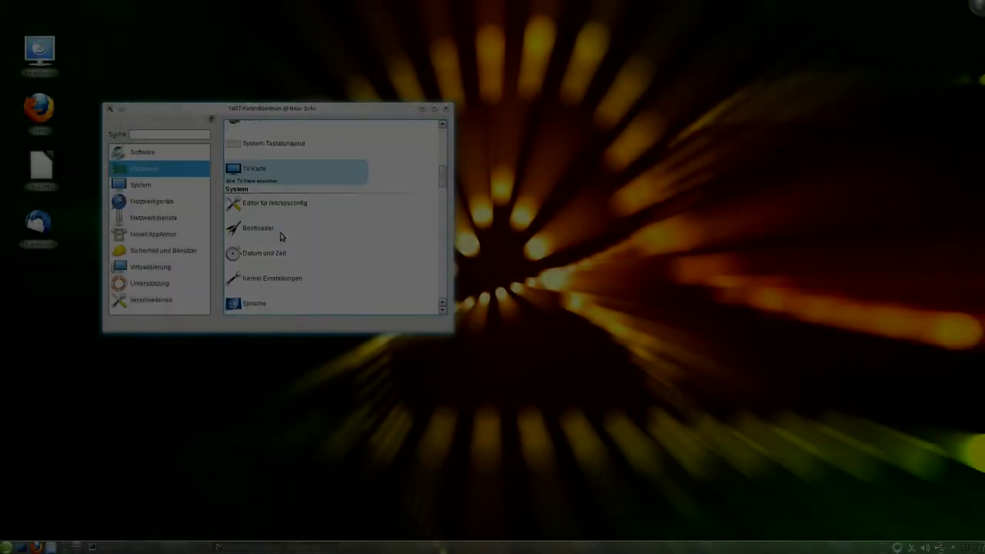
Step: Start adding another printer configuration from YaST's Hardware category and close the YaST control center window
{"action": "scroll", "coordinate": [284, 239], "scroll_direction": "up", "scroll_amount": 5}
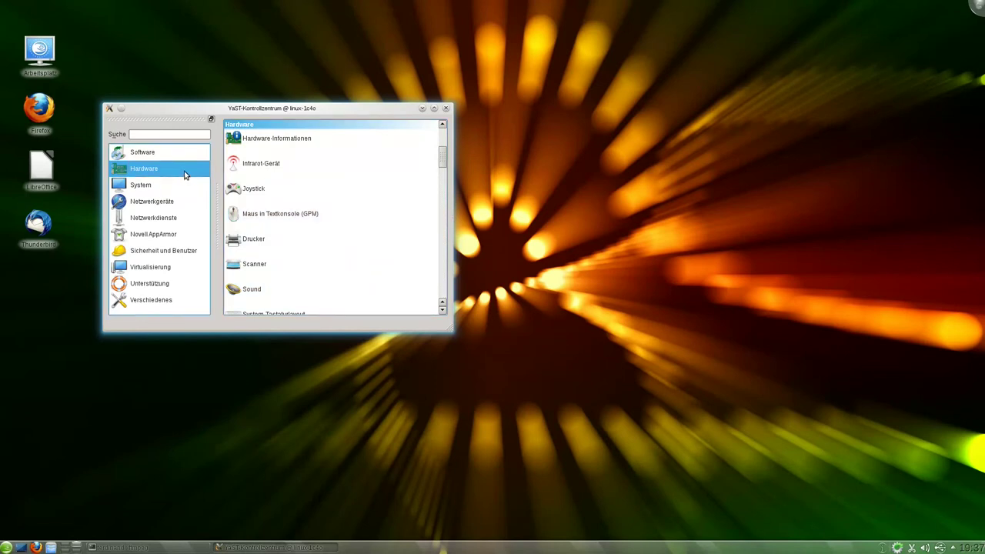
{"action": "left_click", "coordinate": [262, 253]}
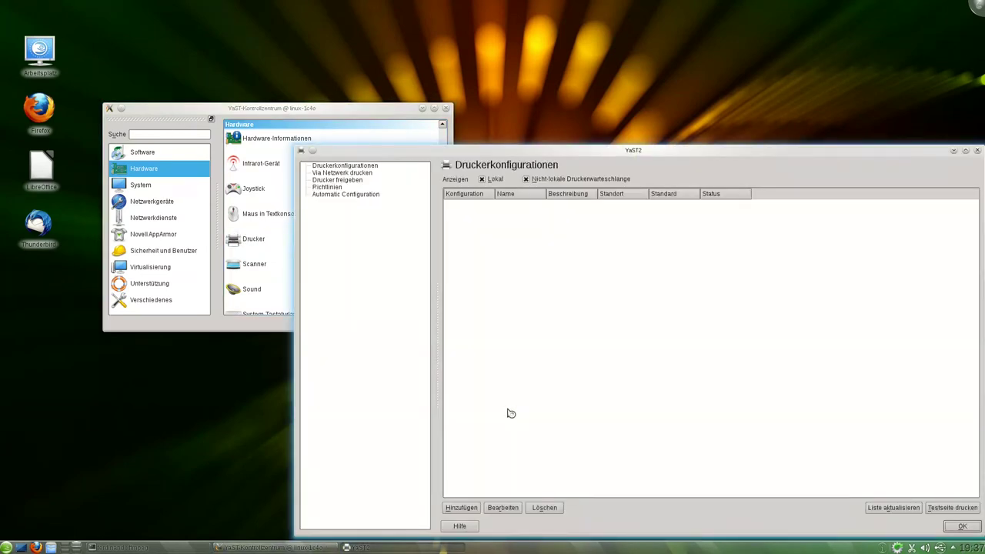
{"action": "left_click", "coordinate": [467, 511]}
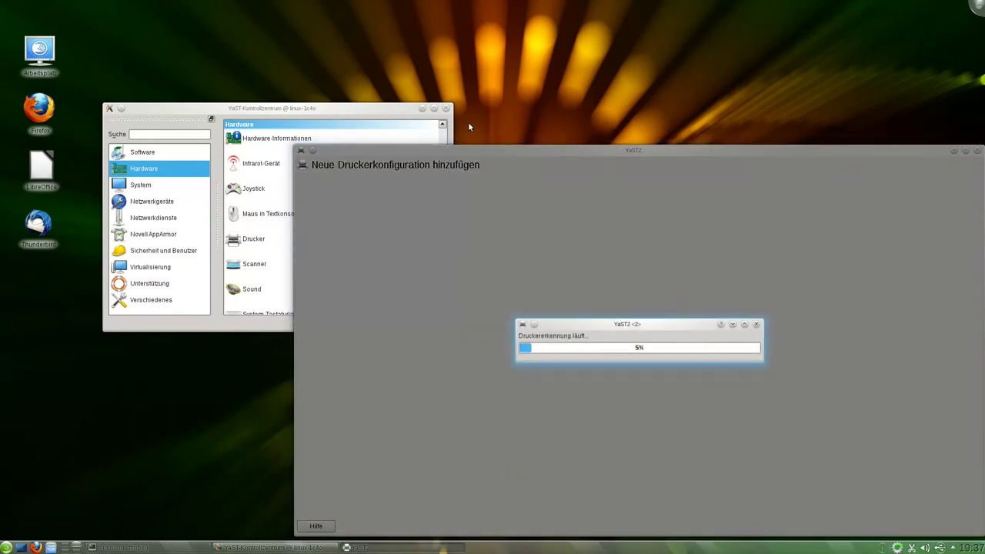
{"action": "left_click", "coordinate": [447, 109]}
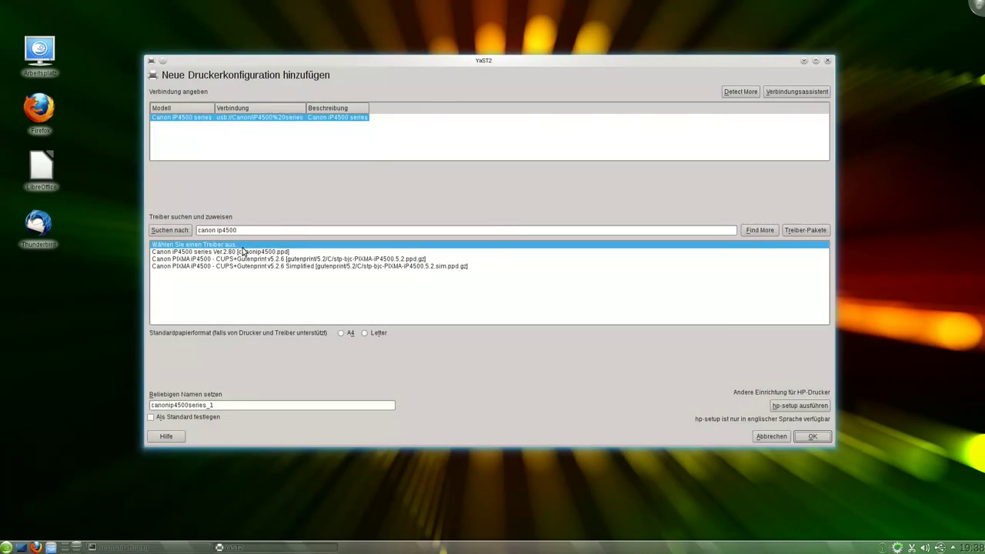
Step: Create the canonip4500series_1 configuration with the Canon iP4500 series Ver.2.80 driver and A4 paper, and close the printer configuration
{"action": "left_click", "coordinate": [225, 253]}
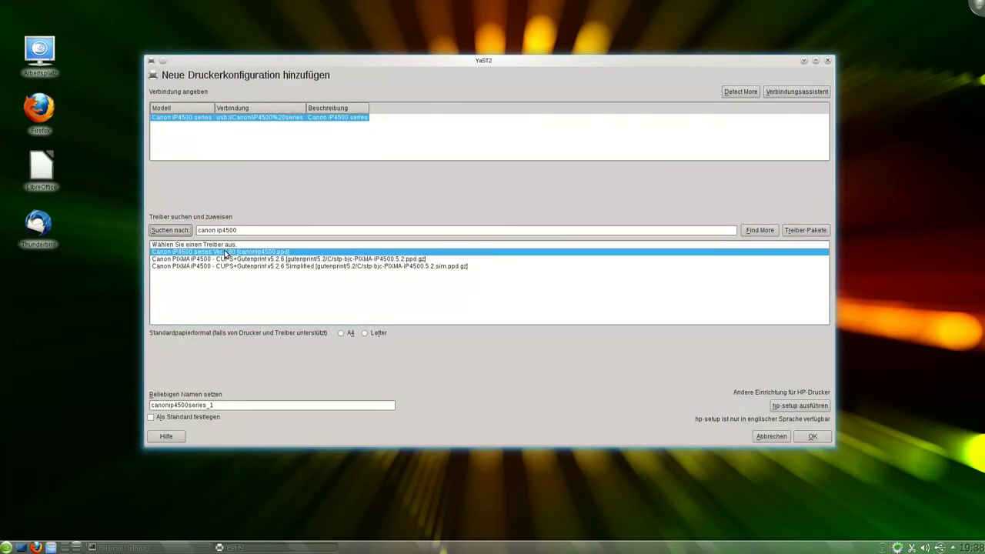
{"action": "left_click", "coordinate": [340, 334]}
{"action": "left_click", "coordinate": [803, 437]}
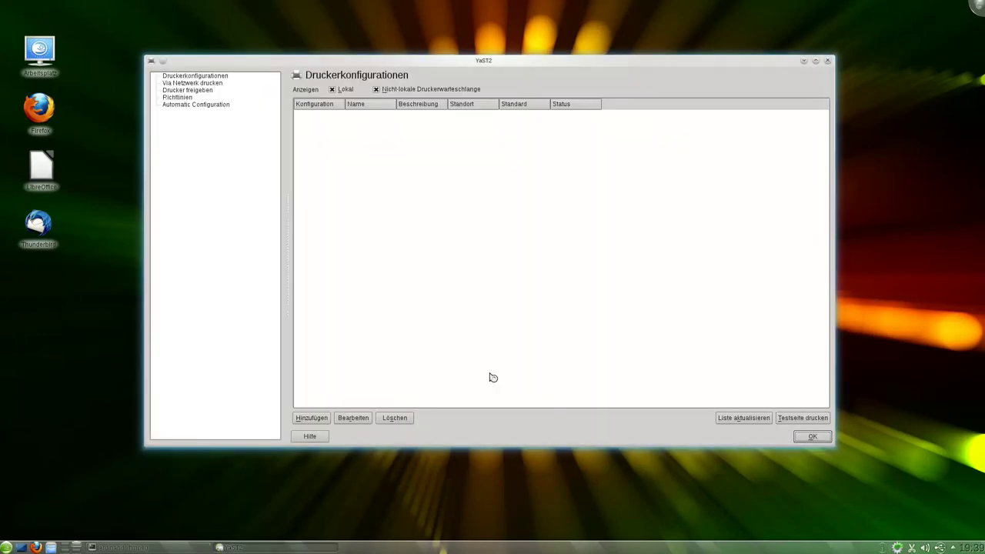
{"action": "left_click", "coordinate": [809, 436]}
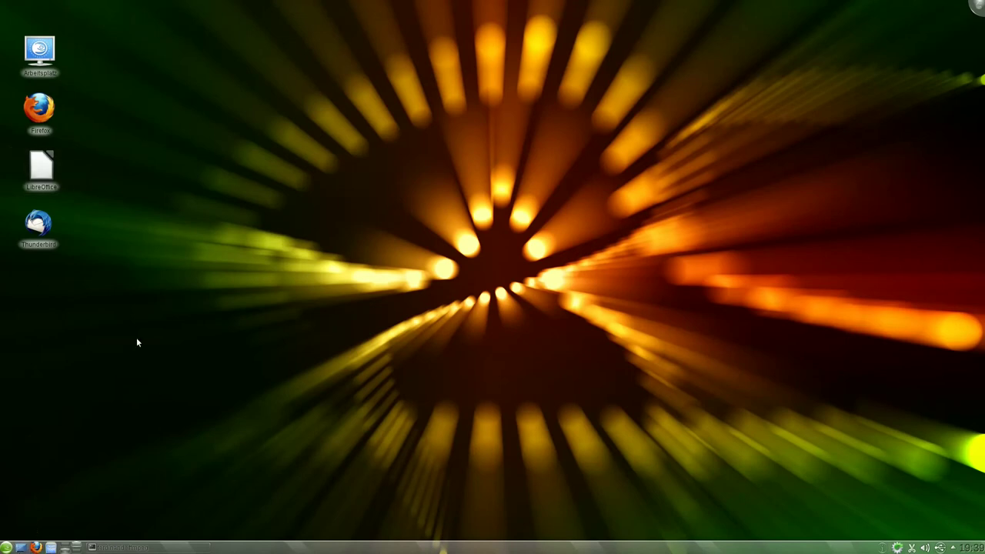
Step: Open LibreOffice and write "Hallo Das ist ein Test" in a new Writer document
{"action": "left_click", "coordinate": [43, 179]}
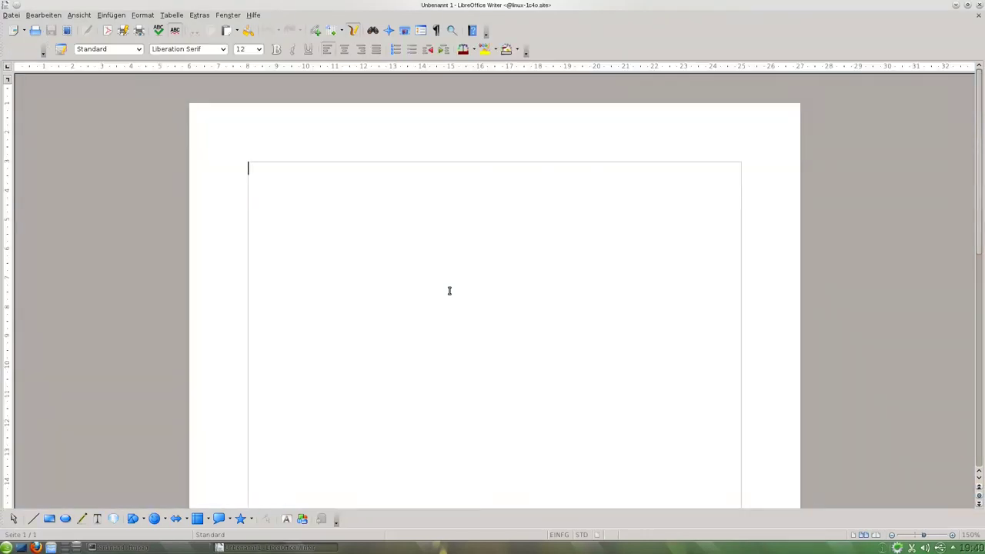
{"action": "type", "text": "H"}
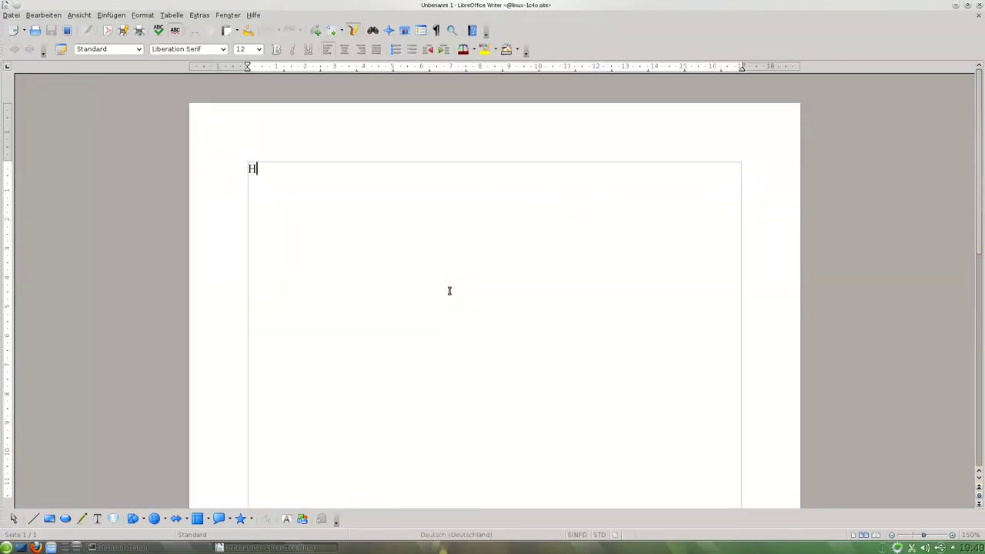
{"action": "type", "text": "allo Das ist ein Test"}
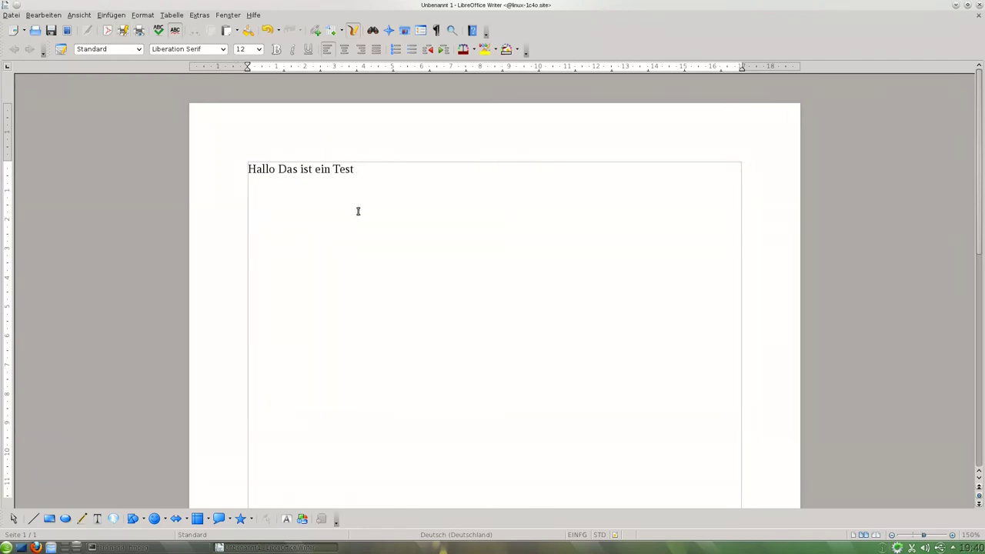
Step: Open the print dialog for the document, compare the two Canon printers and select canonip4500series
{"action": "key", "text": "ctrl+p"}
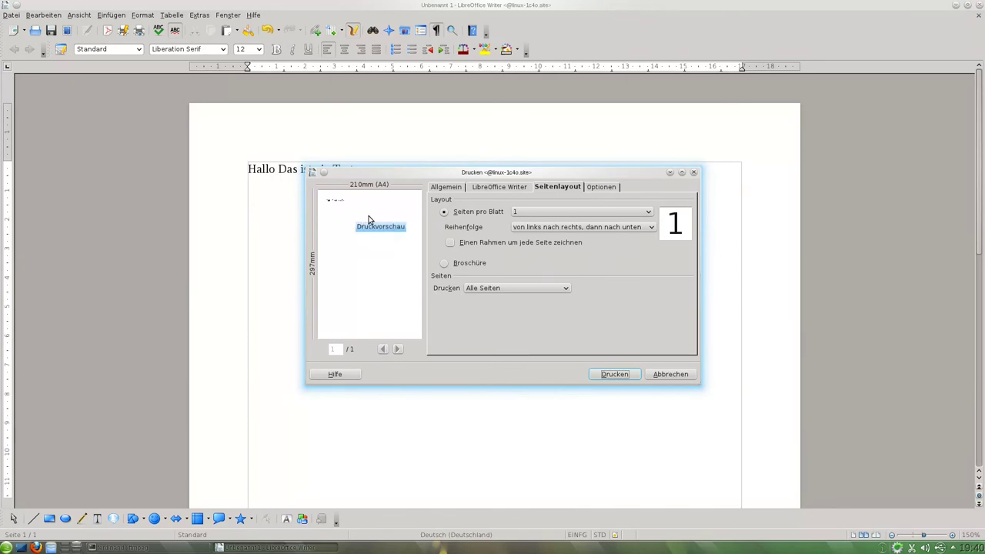
{"action": "left_click", "coordinate": [440, 189]}
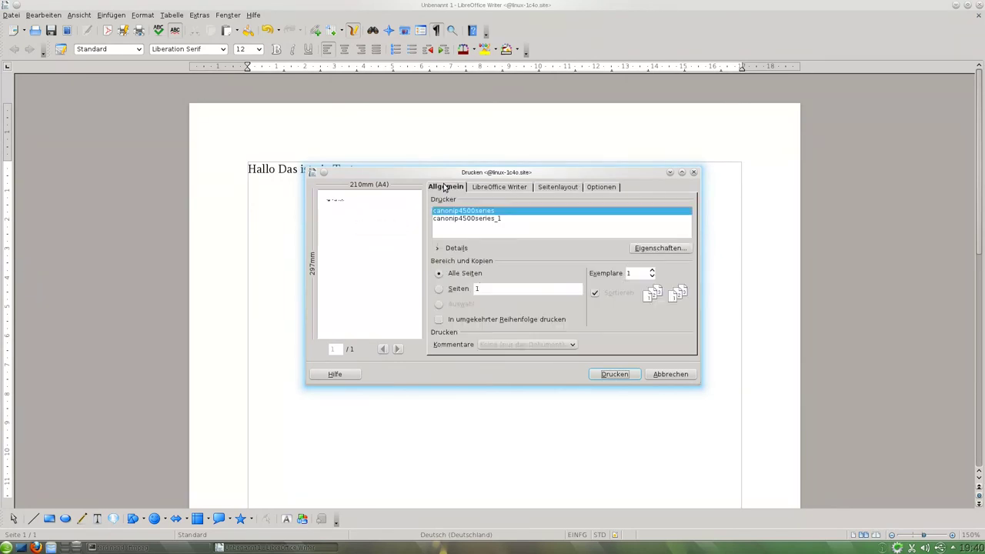
{"action": "left_click", "coordinate": [467, 219]}
{"action": "left_click", "coordinate": [466, 212]}
{"action": "left_click", "coordinate": [467, 219]}
{"action": "left_click", "coordinate": [466, 212]}
{"action": "left_click", "coordinate": [467, 219]}
{"action": "left_click", "coordinate": [469, 212]}
{"action": "left_click", "coordinate": [478, 221]}
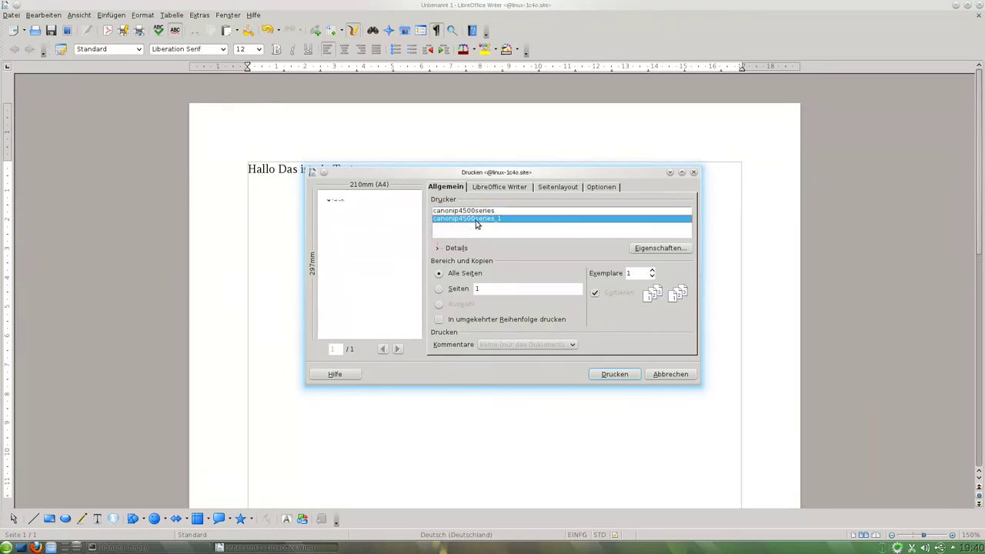
{"action": "left_click", "coordinate": [480, 213]}
{"action": "left_click", "coordinate": [471, 219]}
{"action": "left_click", "coordinate": [474, 212]}
Step: Review the paper format, orientation, duplex and device options in the properties of canonip4500series, and dismiss them without changes
{"action": "left_click", "coordinate": [656, 249]}
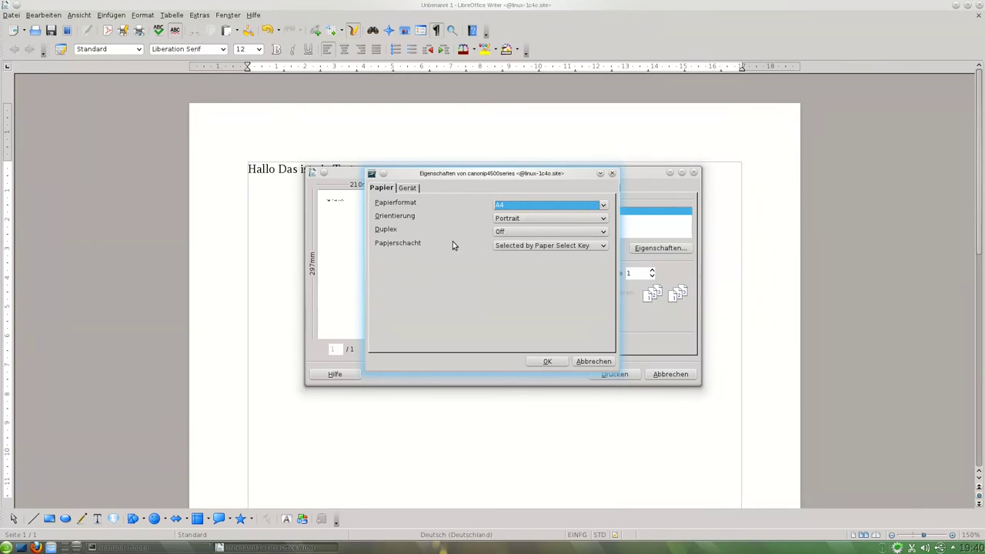
{"action": "left_click", "coordinate": [504, 233]}
{"action": "left_click", "coordinate": [504, 238]}
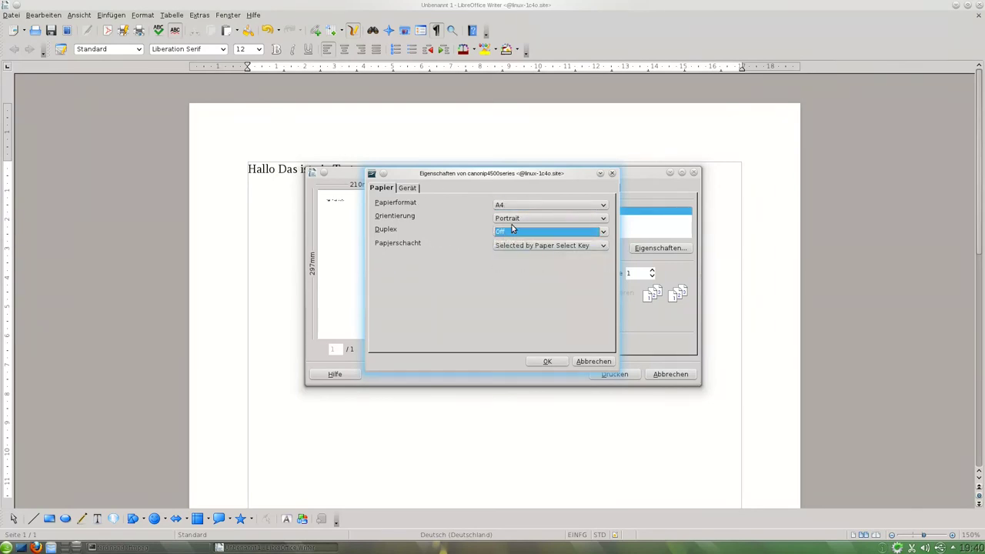
{"action": "left_click", "coordinate": [515, 218]}
{"action": "left_click", "coordinate": [516, 218]}
{"action": "left_click", "coordinate": [518, 205]}
{"action": "left_click", "coordinate": [519, 206]}
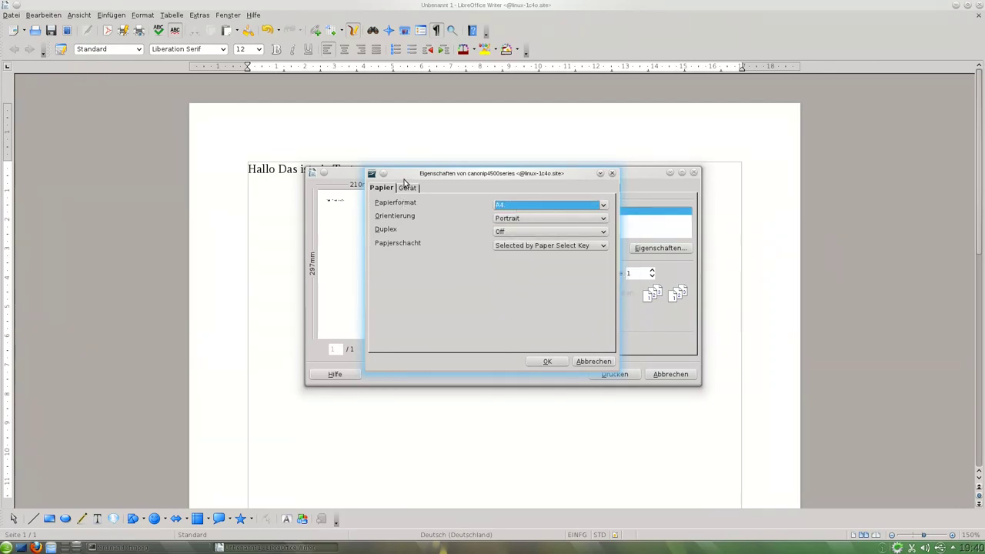
{"action": "left_click", "coordinate": [402, 187]}
{"action": "scroll", "coordinate": [417, 235], "scroll_direction": "down", "scroll_amount": 5}
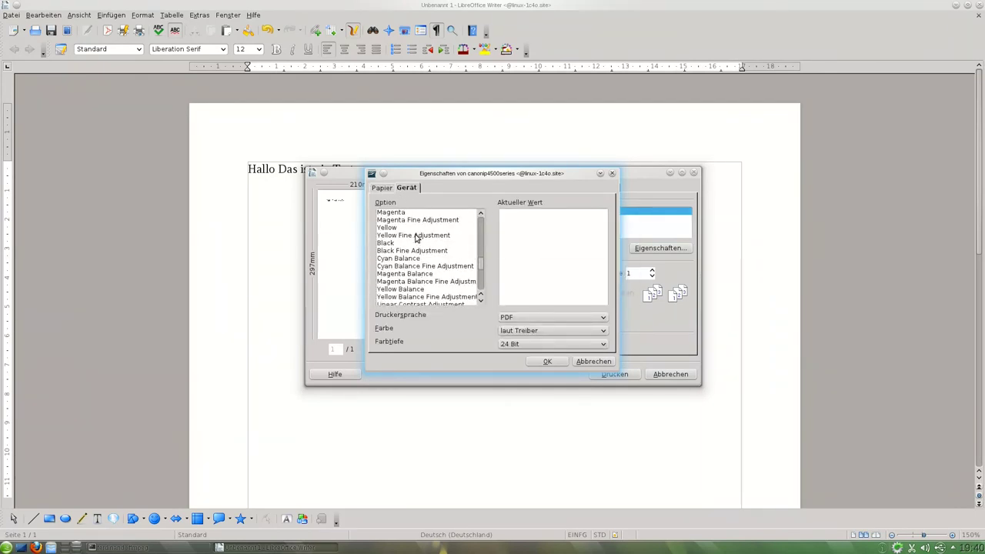
{"action": "left_click", "coordinate": [593, 361]}
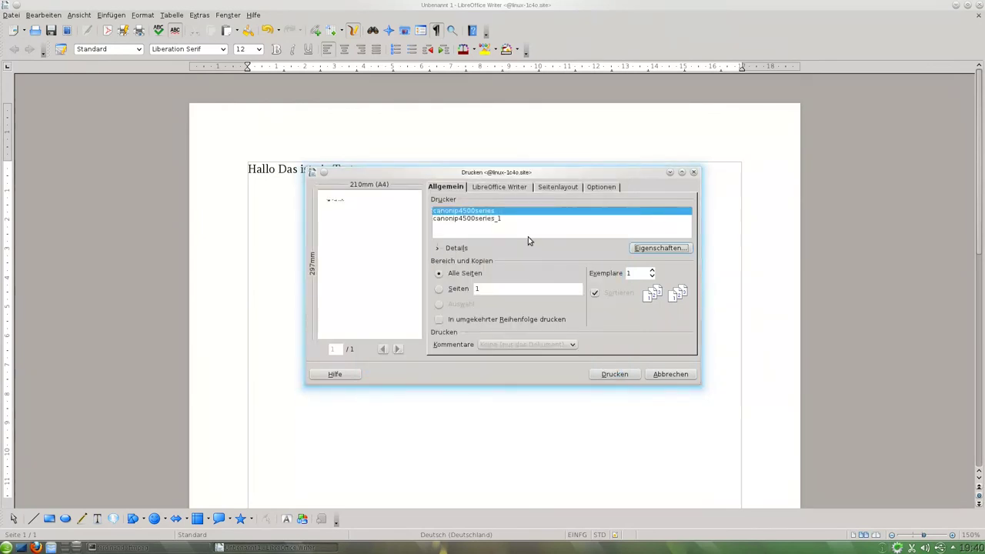
Step: Review the output resolution, color model, media type and paper settings in the properties of canonip4500series_1, and dismiss them without changes
{"action": "left_click", "coordinate": [488, 219]}
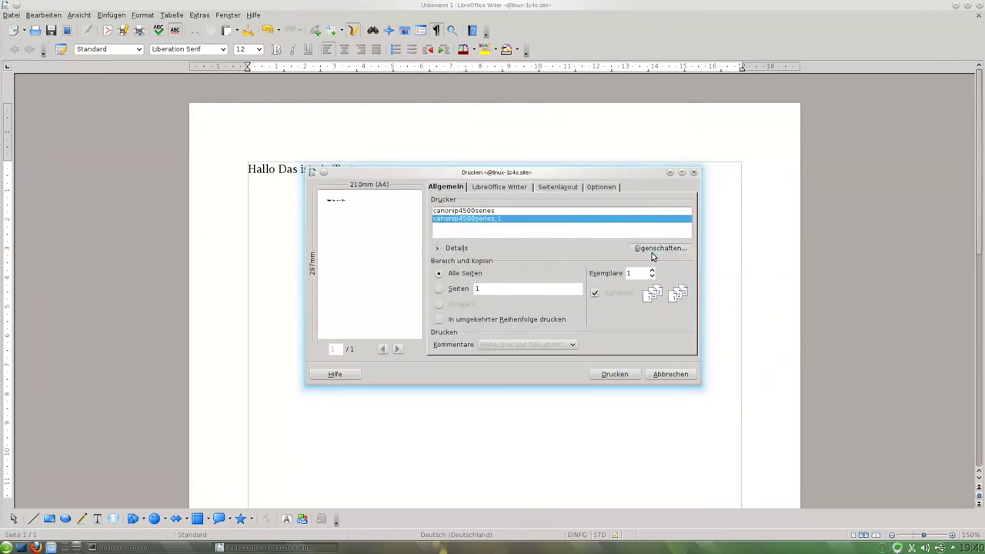
{"action": "left_click", "coordinate": [653, 251]}
{"action": "left_click", "coordinate": [406, 188]}
{"action": "left_click", "coordinate": [394, 215]}
{"action": "left_click", "coordinate": [394, 219]}
{"action": "left_click", "coordinate": [394, 227]}
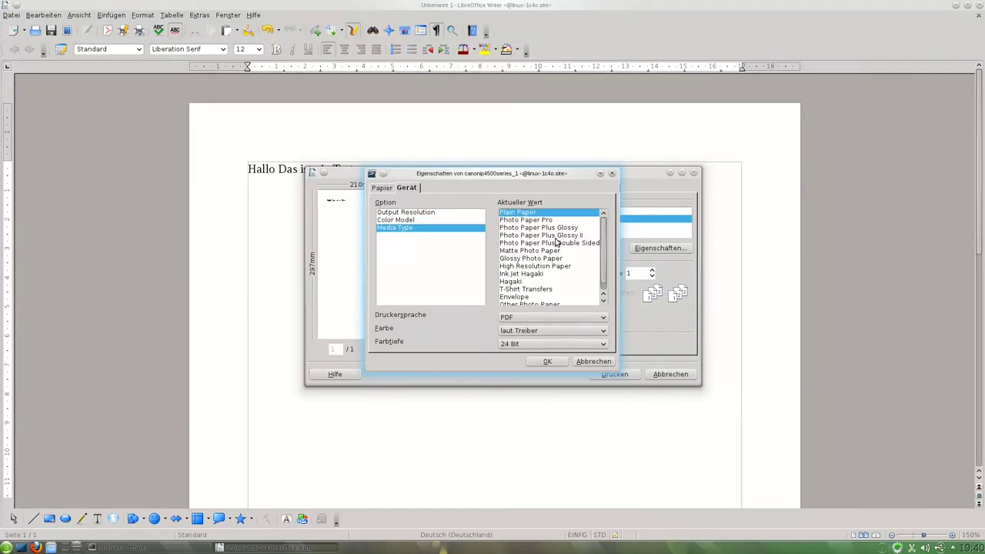
{"action": "left_click", "coordinate": [380, 189]}
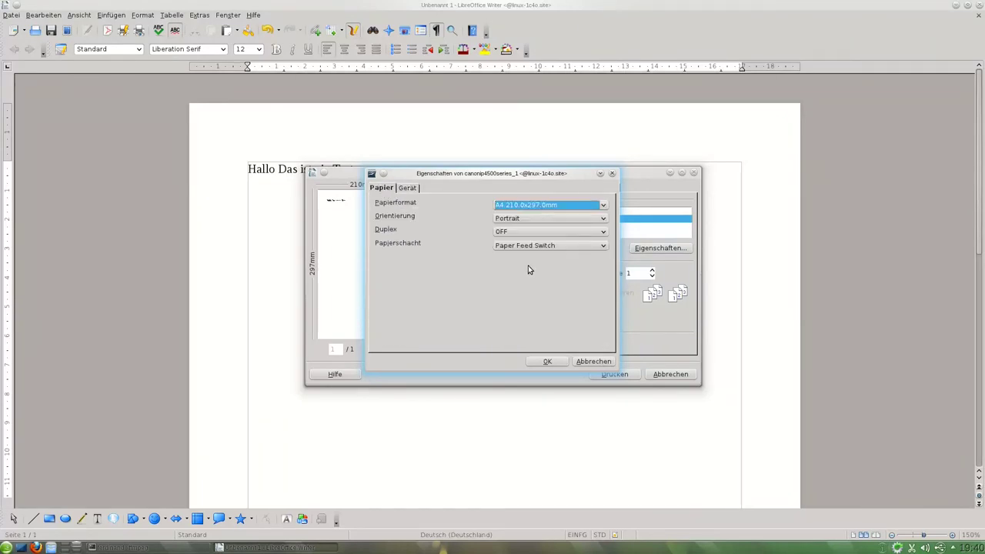
{"action": "left_click", "coordinate": [588, 361]}
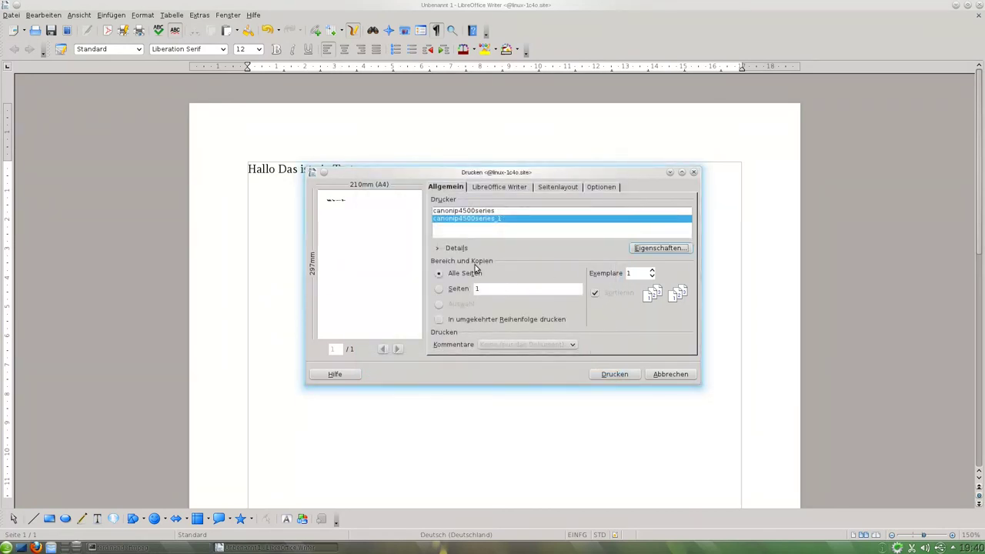
Step: Print all pages of the test document on canonip4500series, and print them again on canonip4500series_1
{"action": "left_click", "coordinate": [481, 211]}
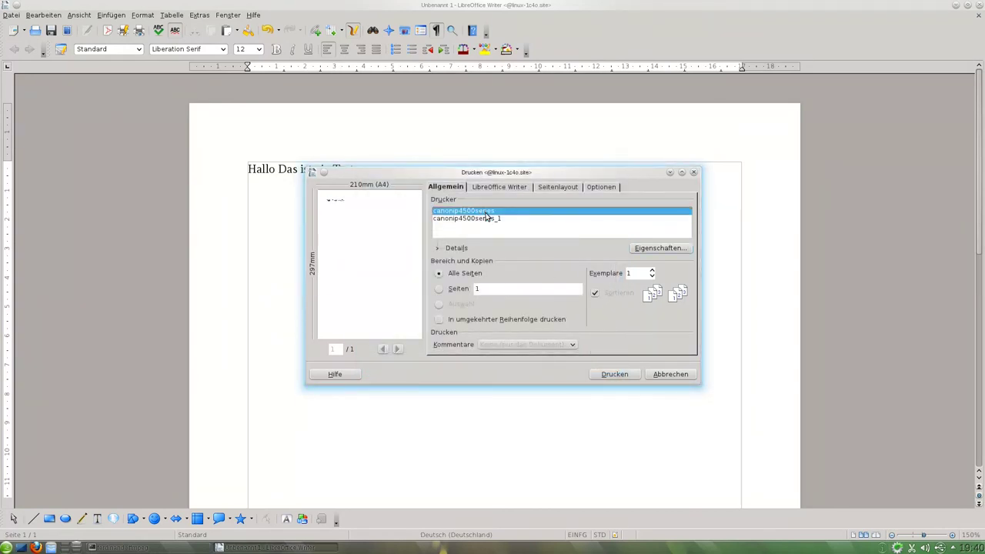
{"action": "left_click", "coordinate": [615, 374]}
{"action": "key", "text": "ctrl+p"}
{"action": "left_click", "coordinate": [500, 220]}
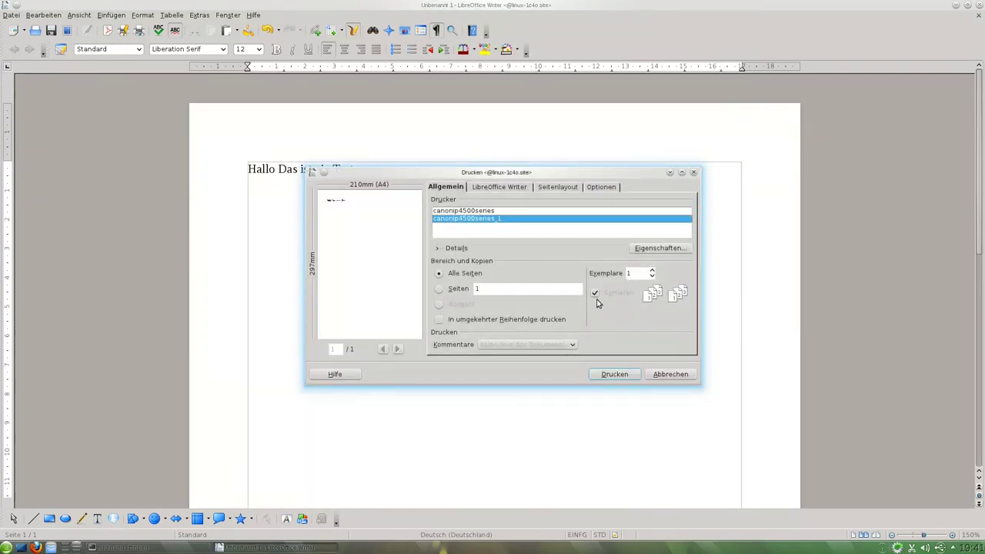
{"action": "left_click", "coordinate": [612, 373]}
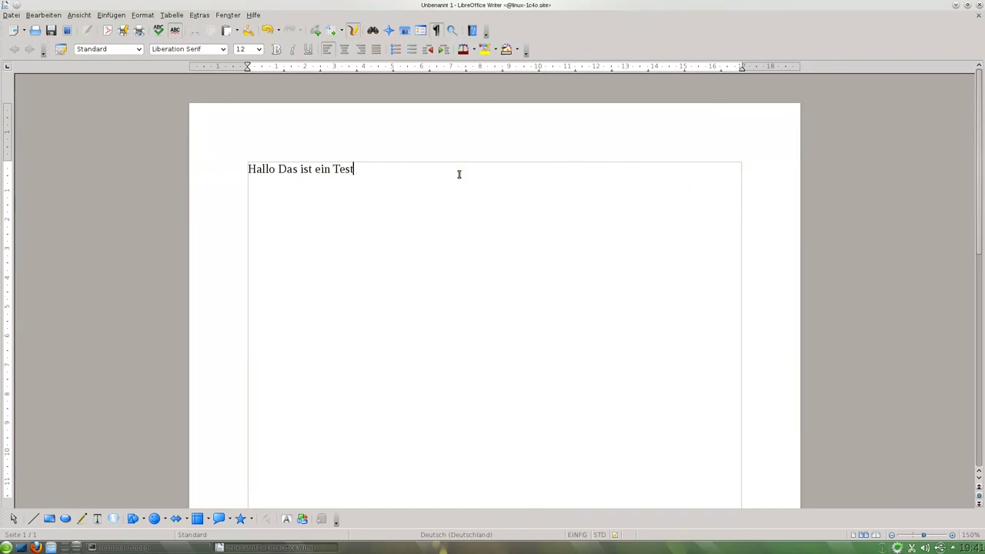
Step: Close the untitled test document
{"action": "key", "text": "ctrl+w"}
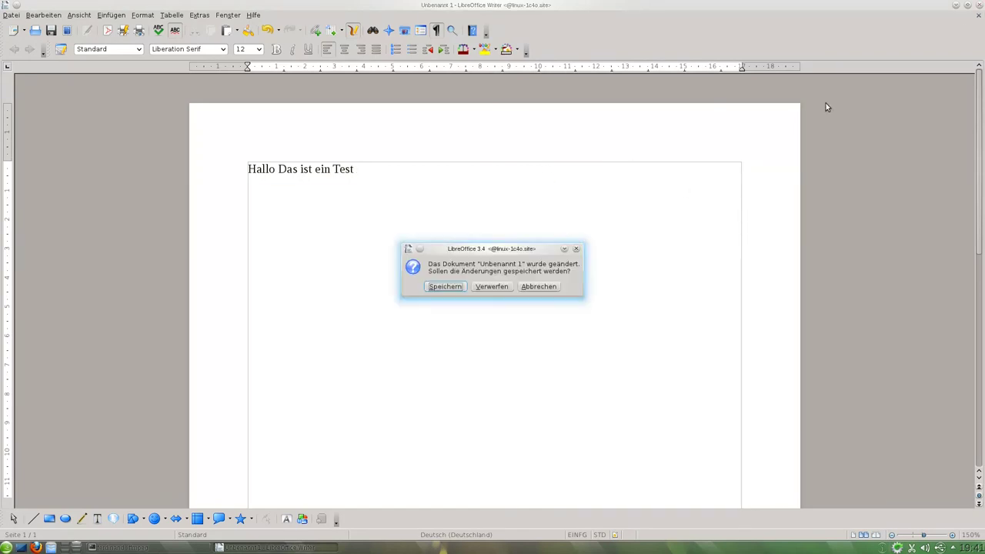